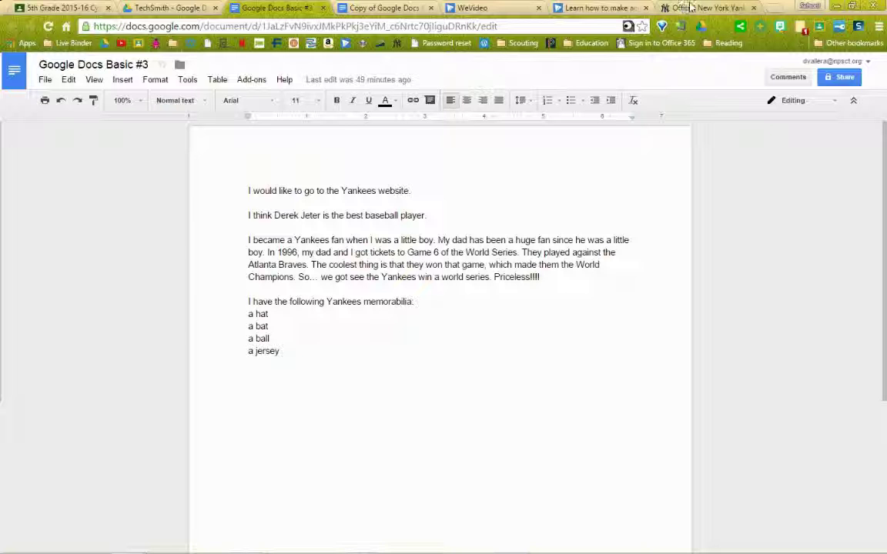
left_click(691, 7)
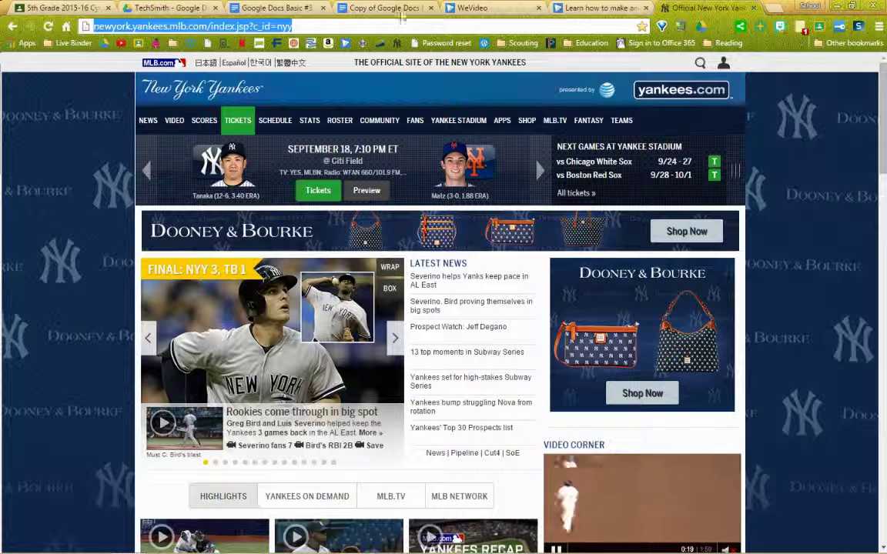
left_click(276, 8)
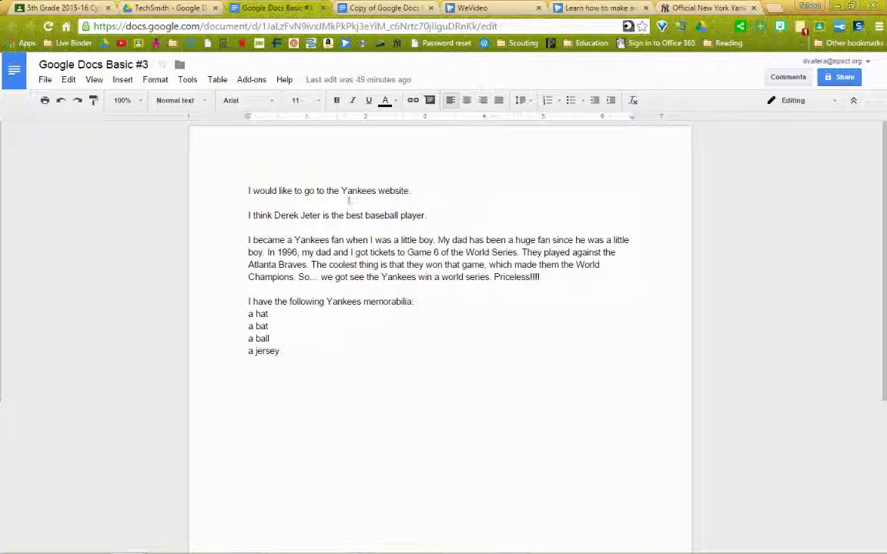
left_click_drag(341, 190, 375, 191)
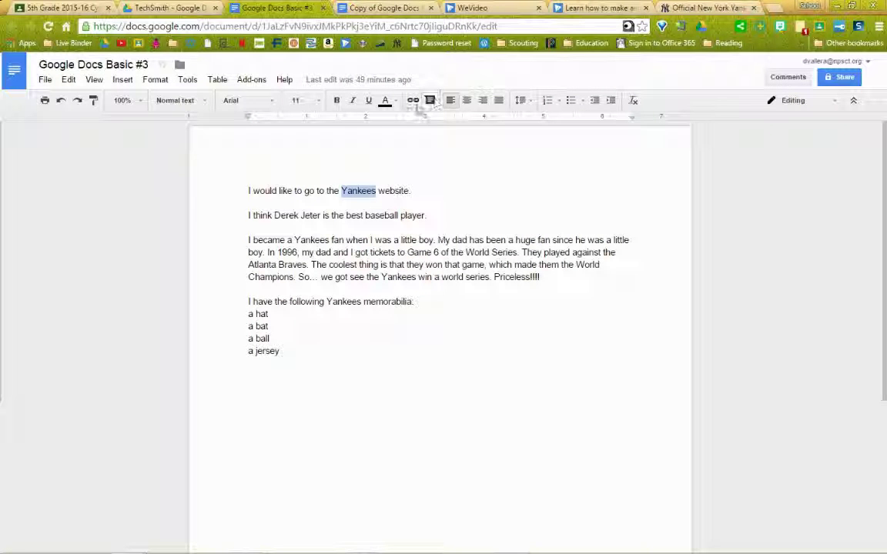
left_click(413, 101)
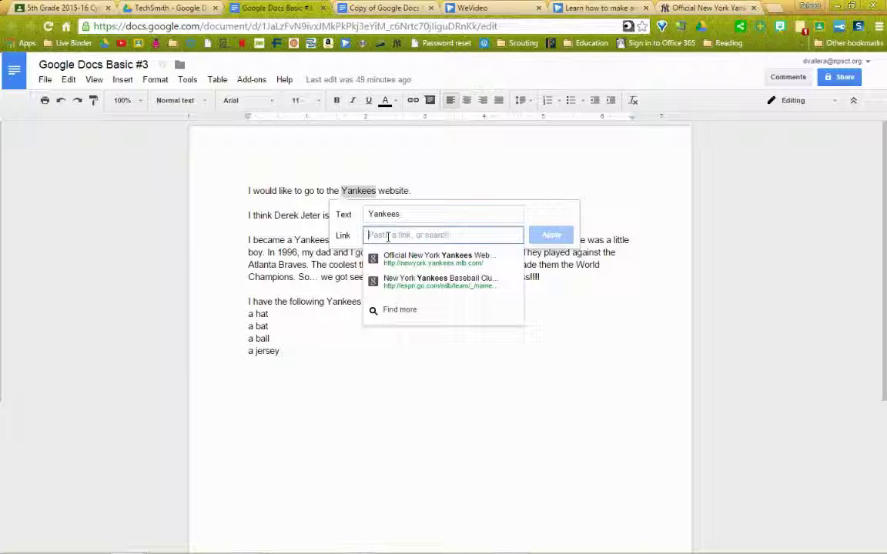
type("http://newyork.yankees.mlb.com/index.jsp?c_id=nyy")
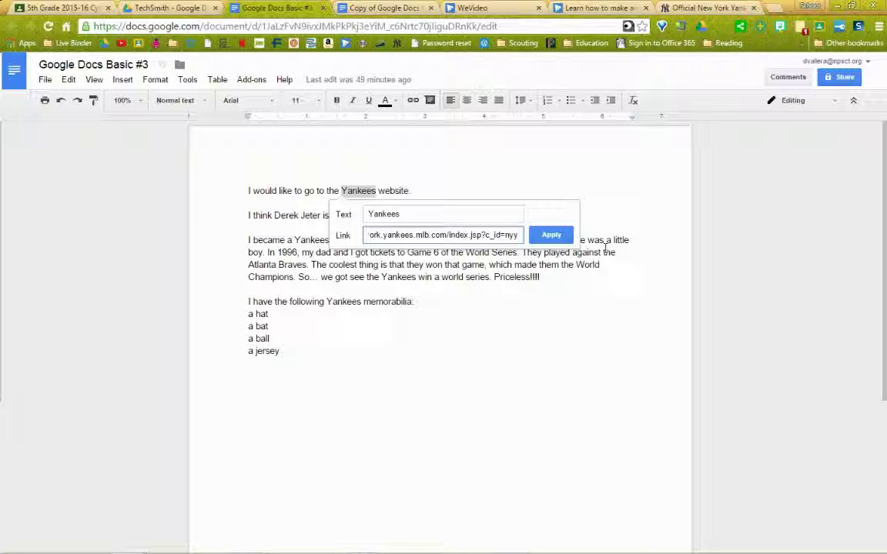
key("Return")
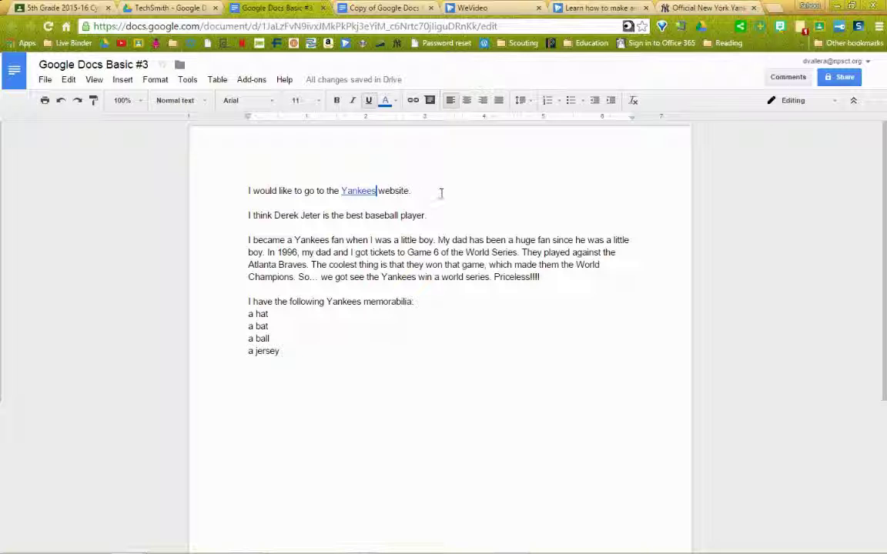
left_click(359, 191)
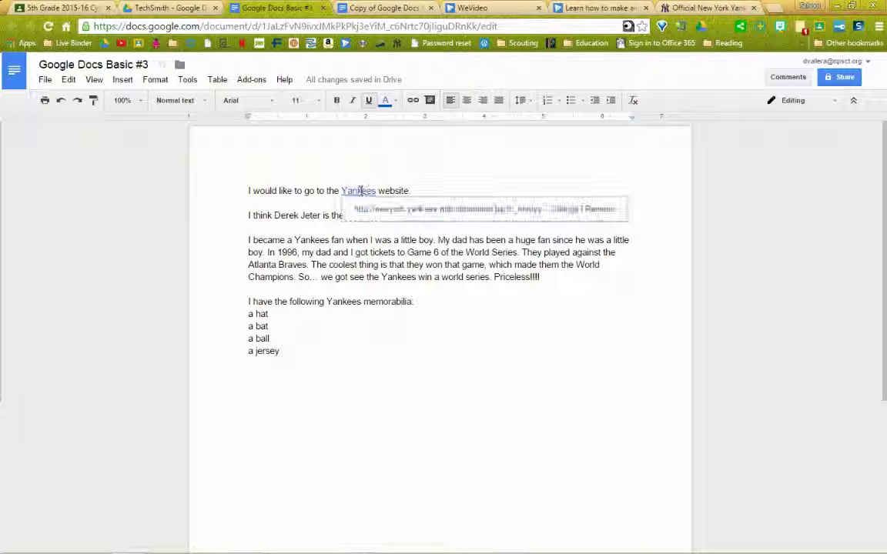
left_click(414, 191)
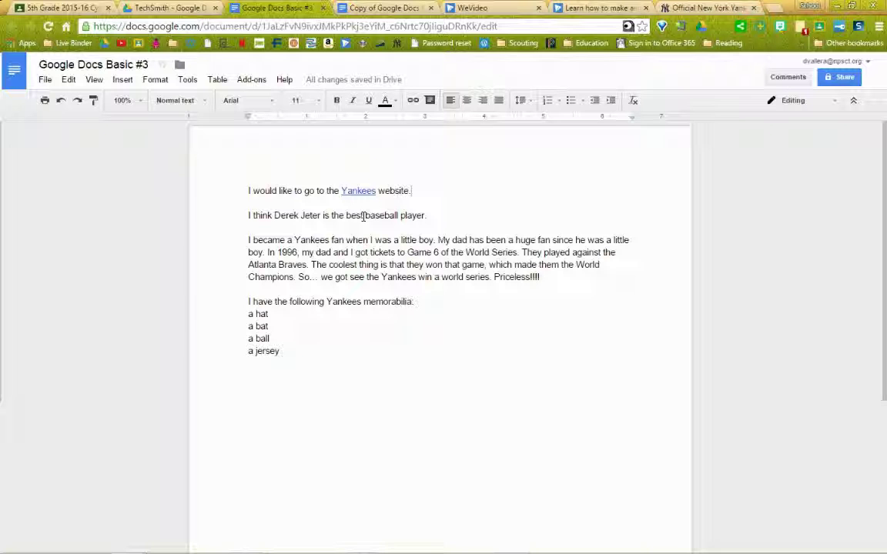
- Add the comment "He is retired." to the words "baseball player." in the second sentence
left_click_drag(366, 216, 426, 219)
left_click(430, 100)
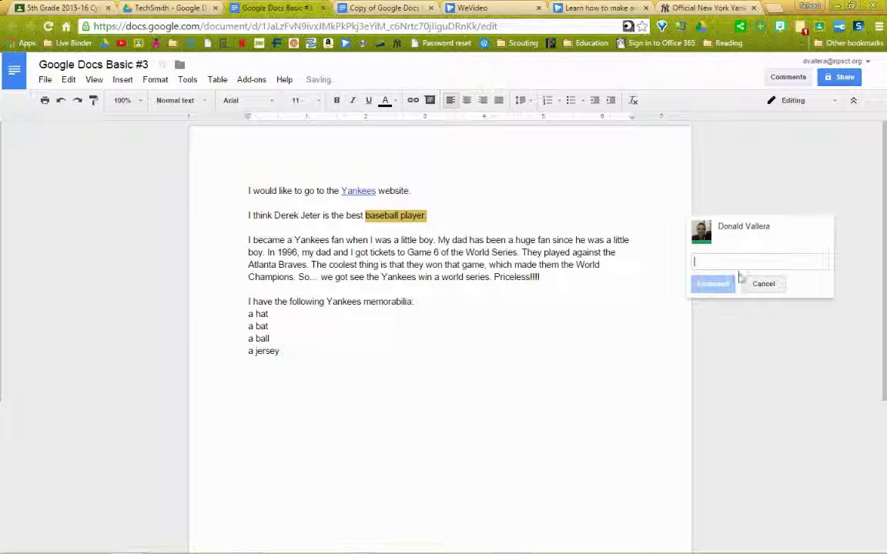
type("He is")
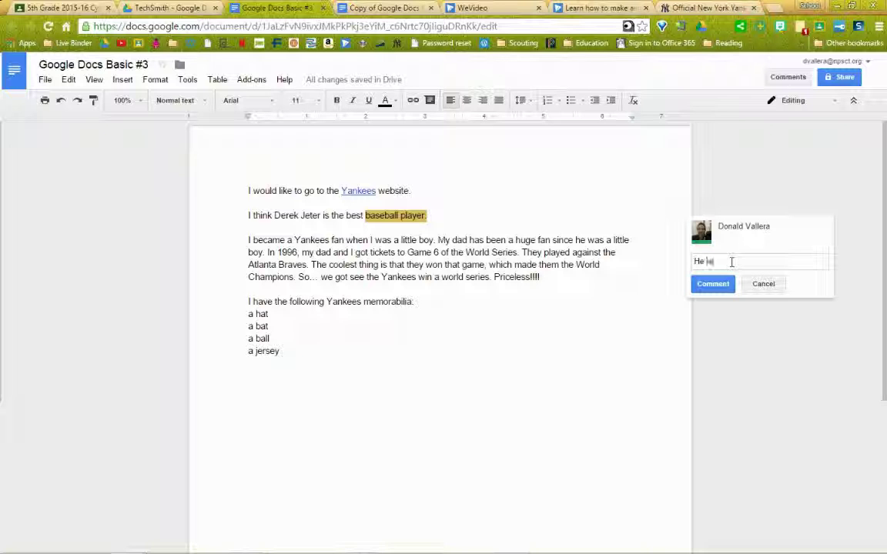
type(" retired.")
left_click(715, 285)
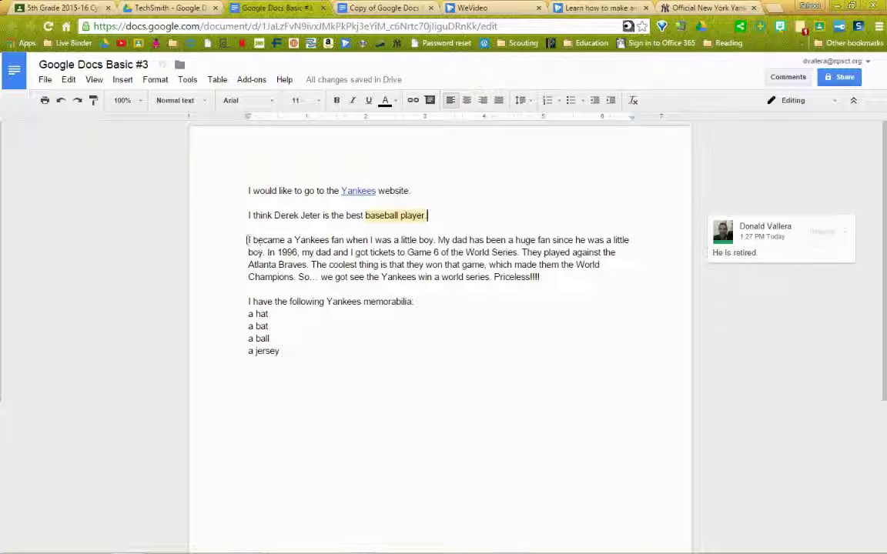
- Try left, center and right alignment on the paragraph about becoming a Yankees fan, and leave it justified
left_click_drag(249, 241, 543, 281)
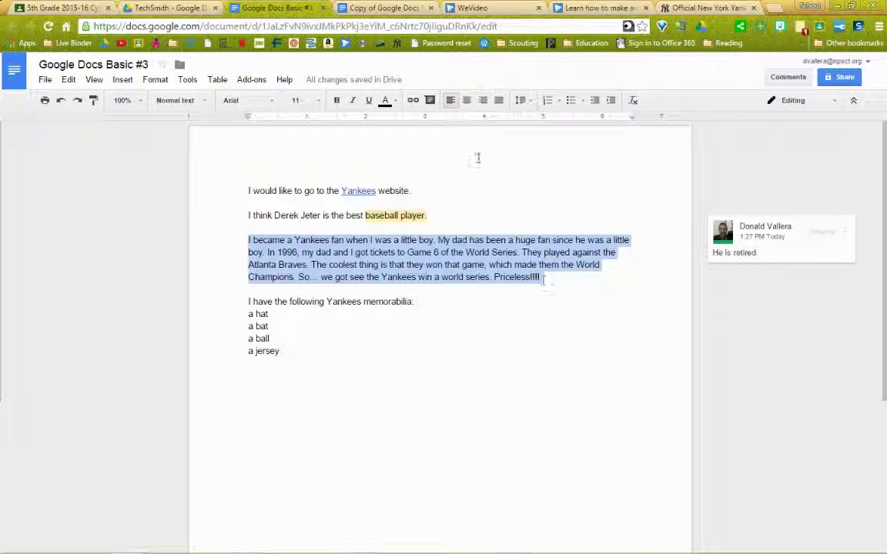
left_click(467, 100)
left_click(483, 100)
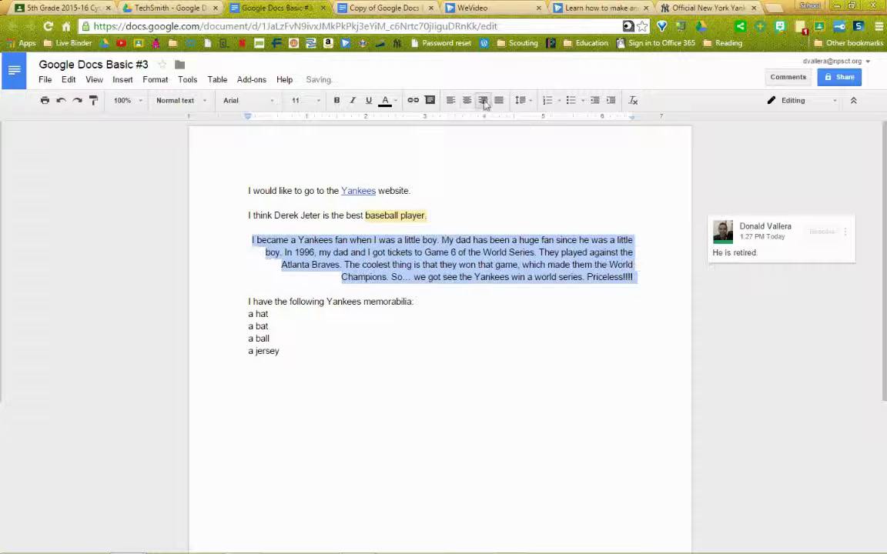
left_click(499, 101)
left_click(483, 100)
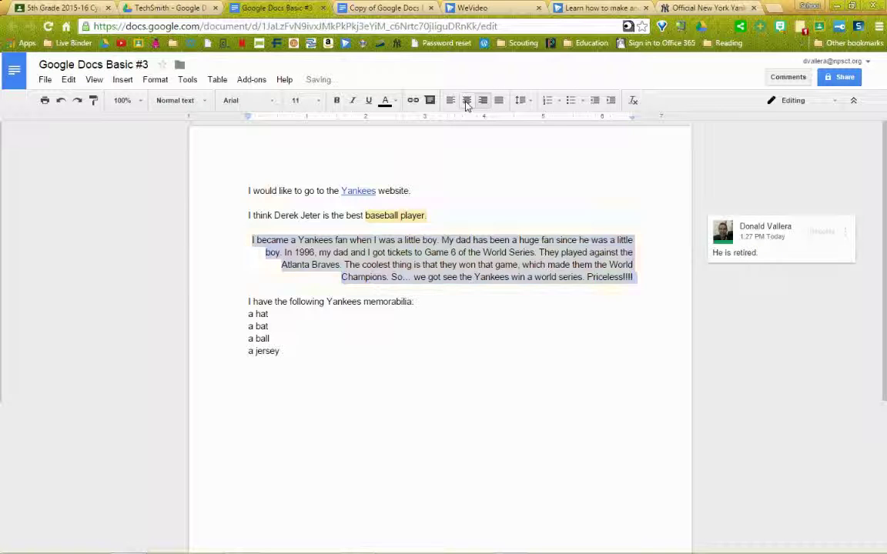
left_click(467, 100)
left_click(450, 100)
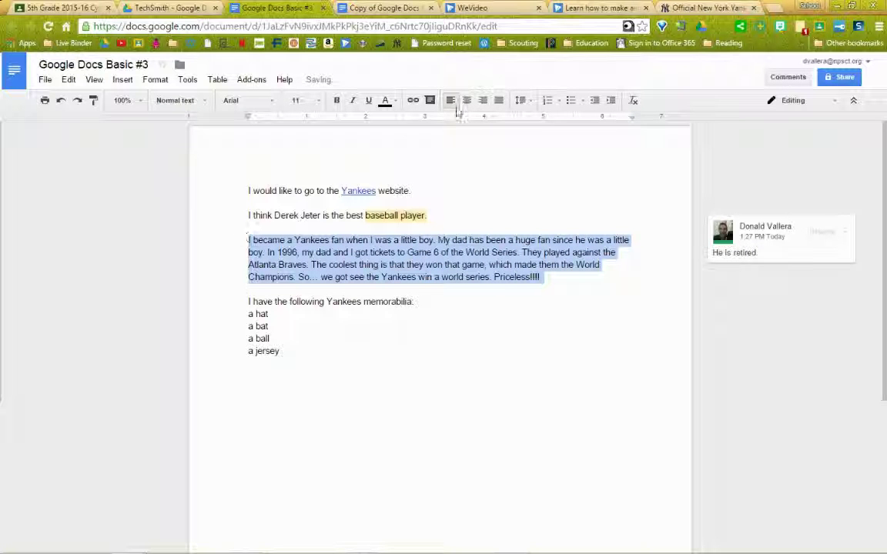
left_click(467, 100)
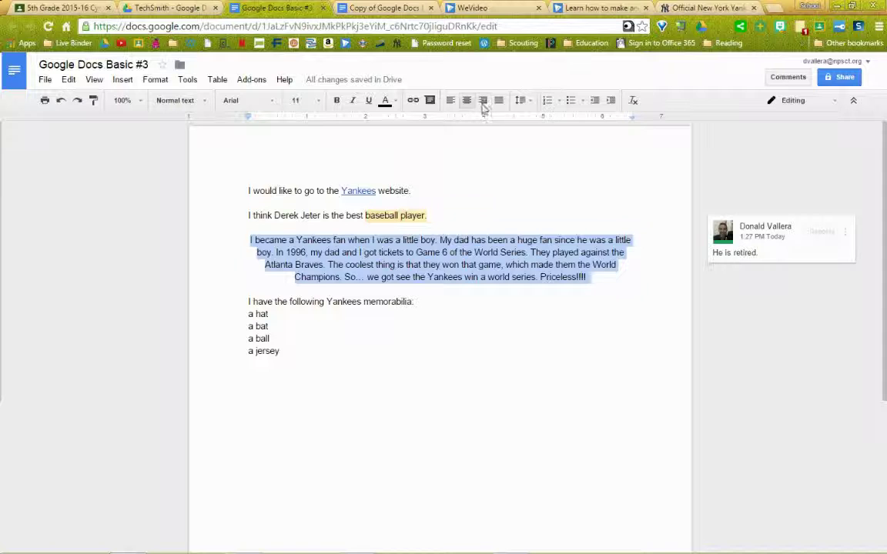
left_click(483, 101)
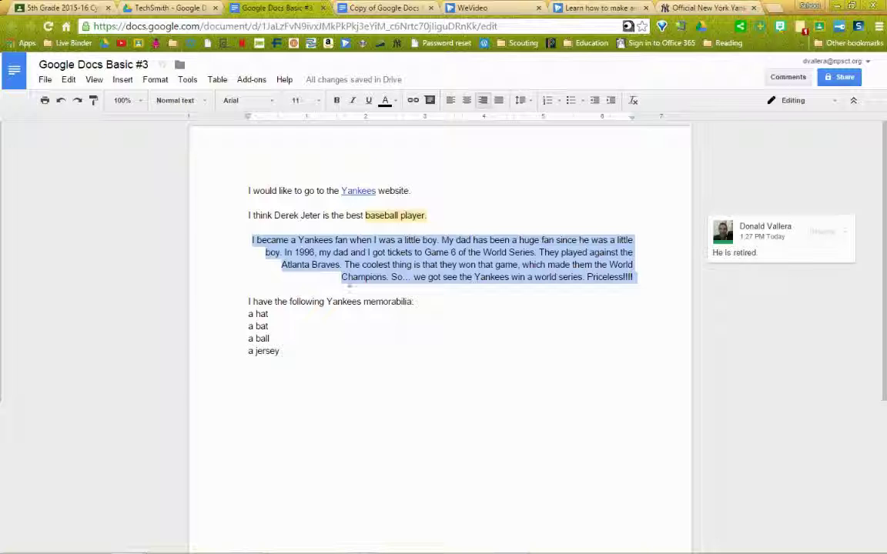
left_click(499, 100)
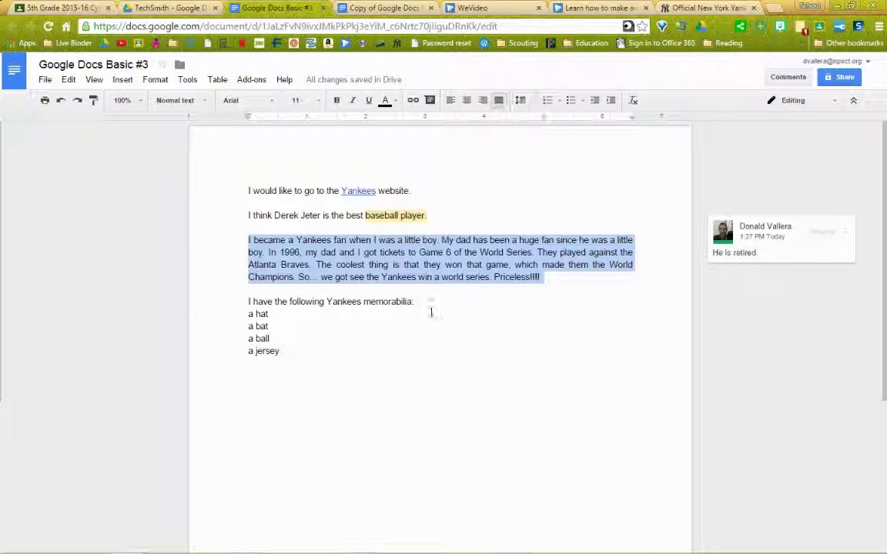
- Try single line spacing on the paragraph about becoming a Yankees fan, and set it to double
left_click(269, 312)
left_click_drag(247, 240, 562, 280)
left_click(524, 100)
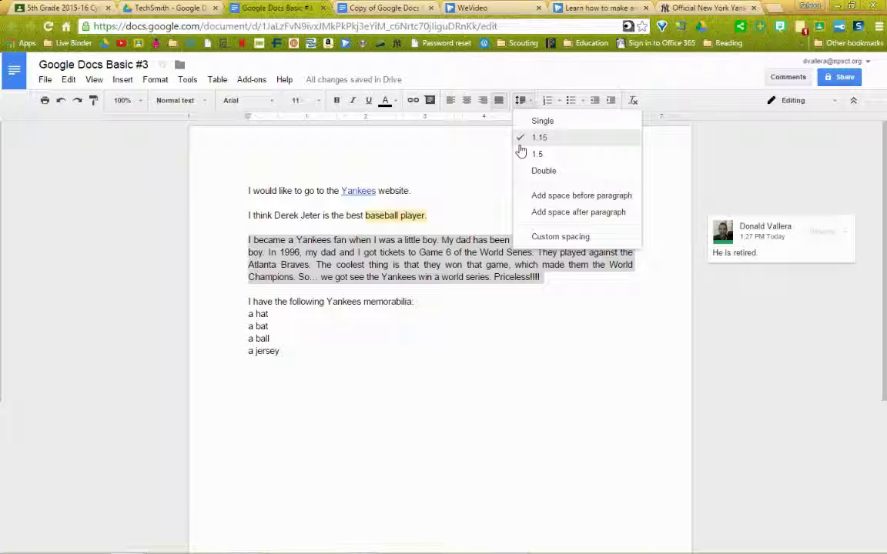
left_click(541, 122)
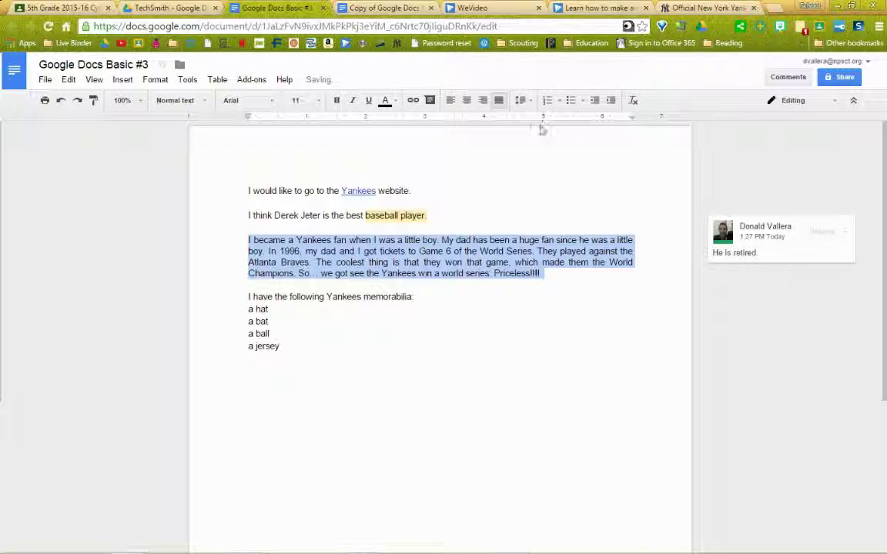
left_click(530, 102)
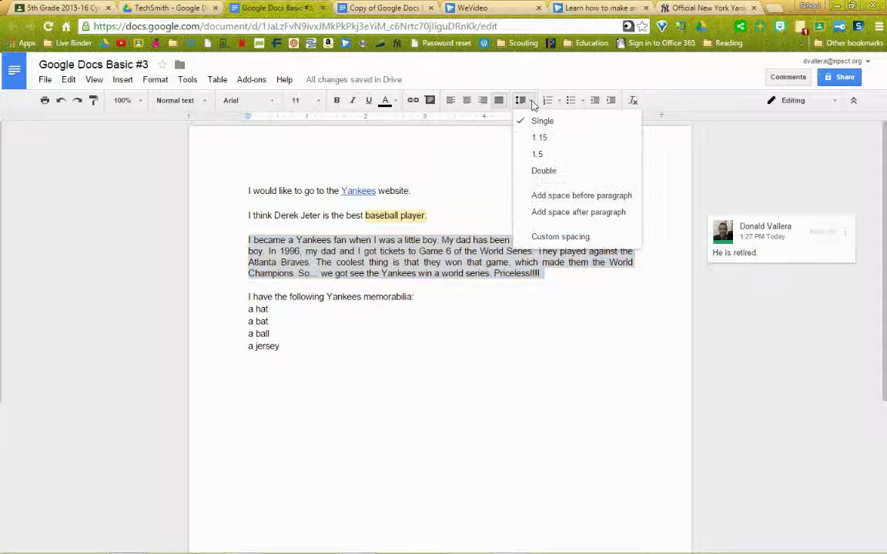
left_click(539, 172)
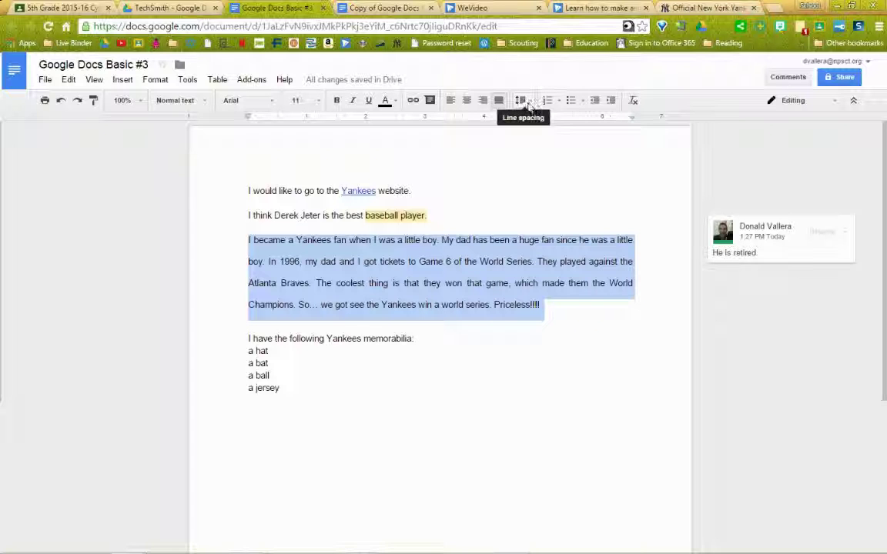
left_click(466, 330)
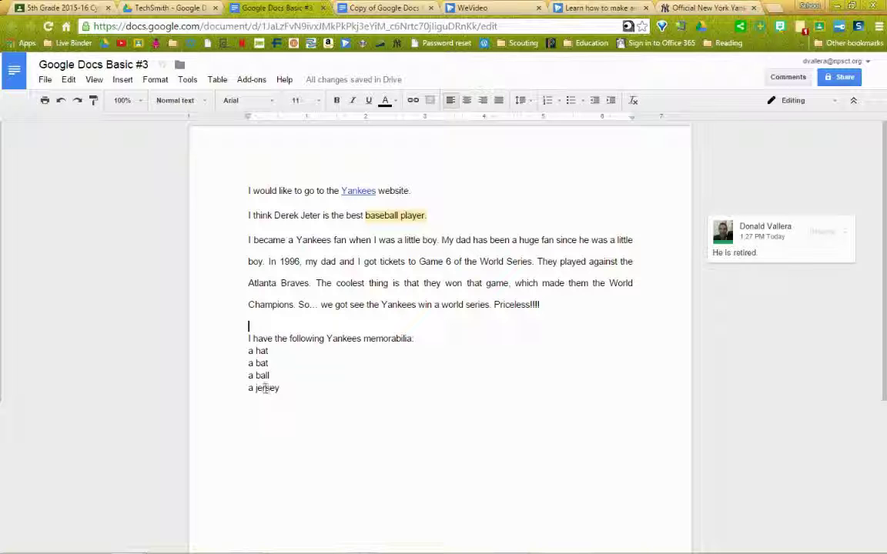
- Try a numbered list on the four memorabilia items, including the 1) a) i) style, and remove the numbering again
left_click(247, 352)
left_click_drag(247, 352, 285, 388)
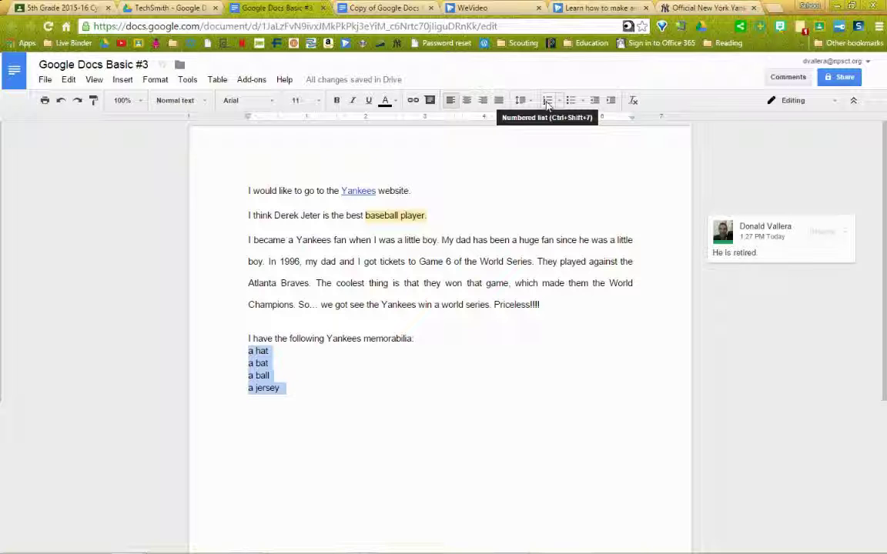
left_click(548, 101)
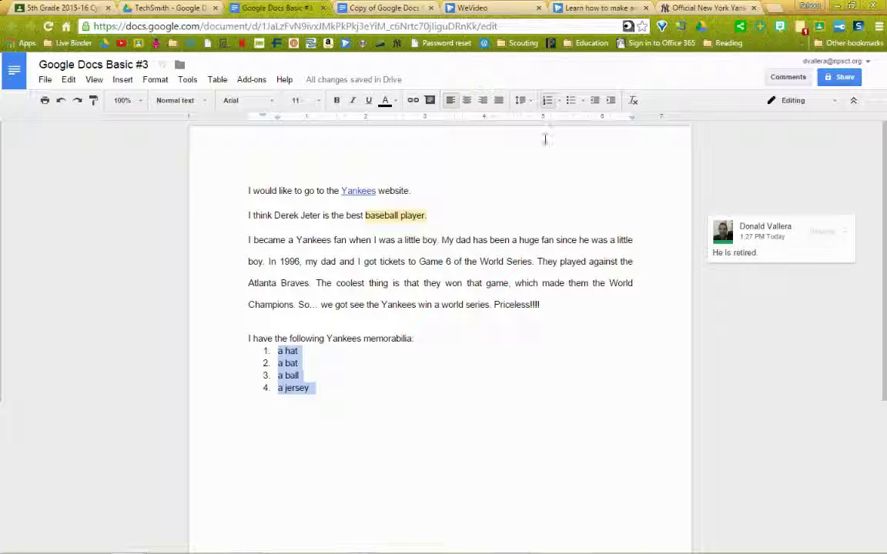
left_click(561, 102)
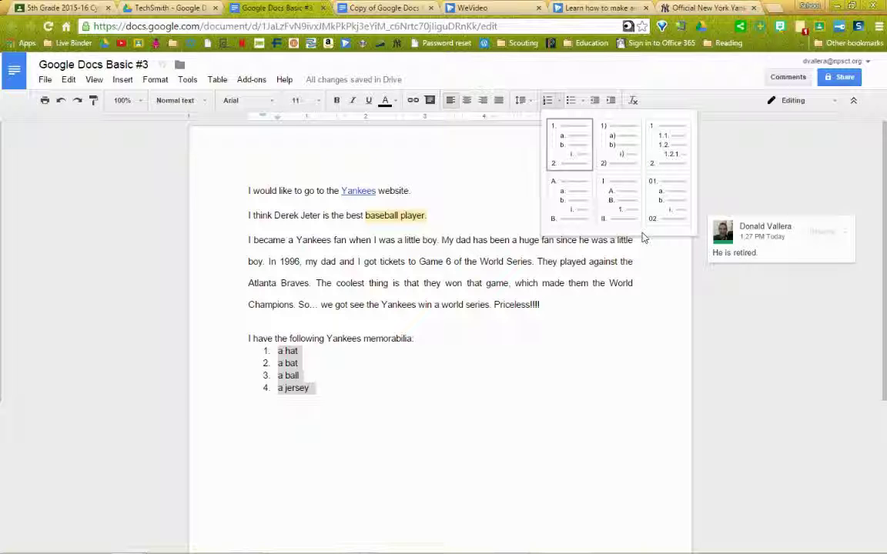
left_click(620, 144)
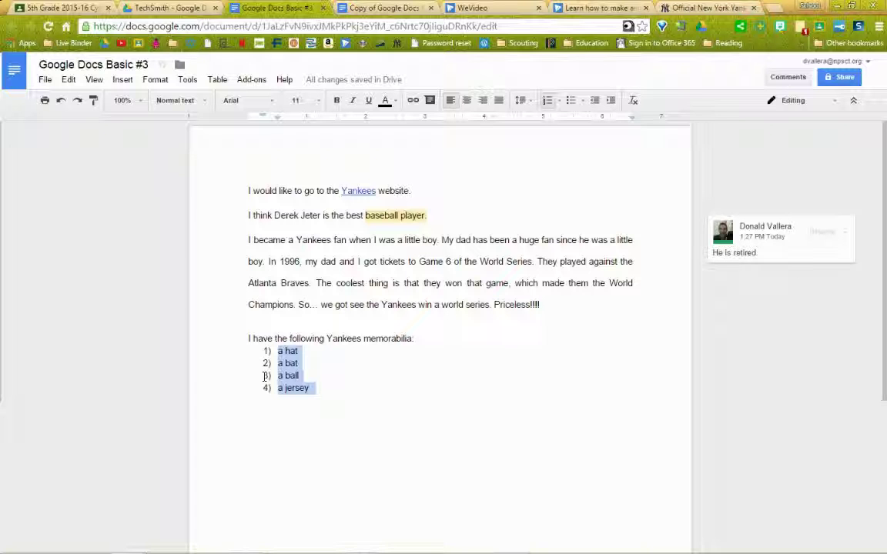
left_click(548, 101)
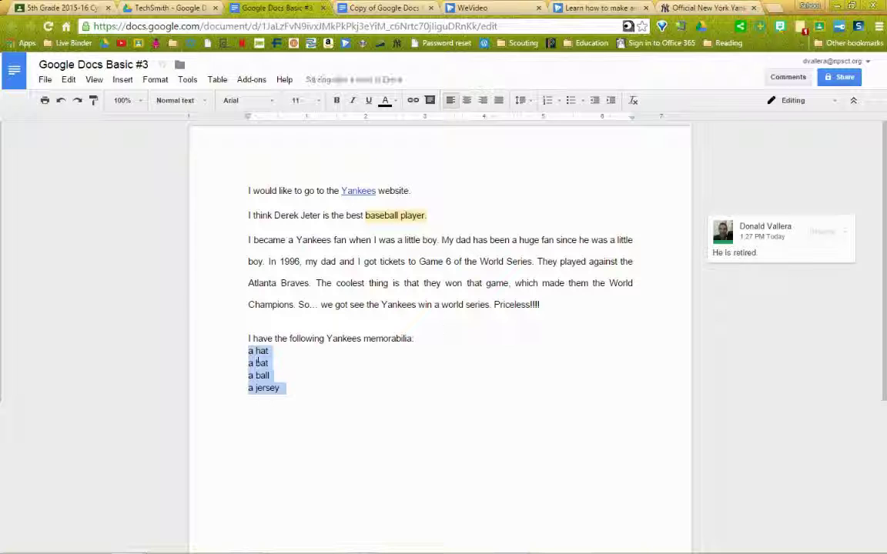
- Turn the four memorabilia items into a bulleted list with the diamond bullet style
left_click(571, 101)
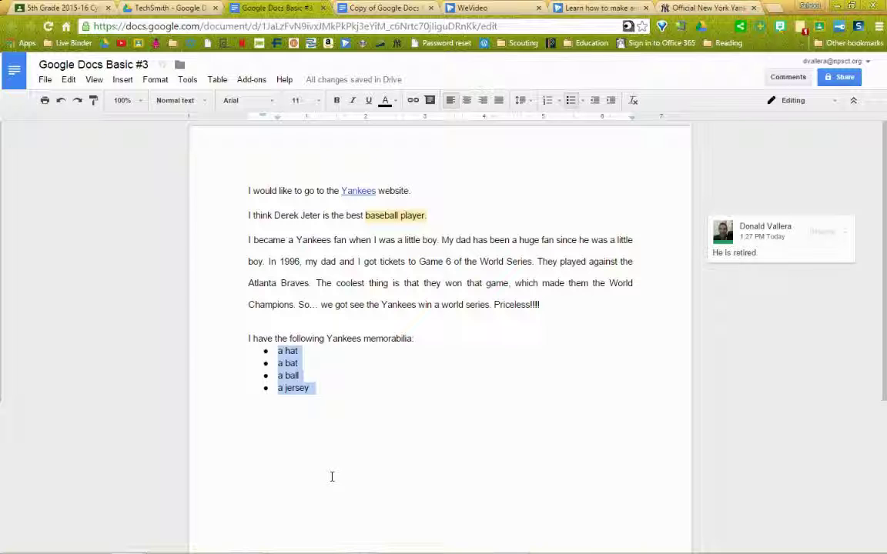
left_click(579, 101)
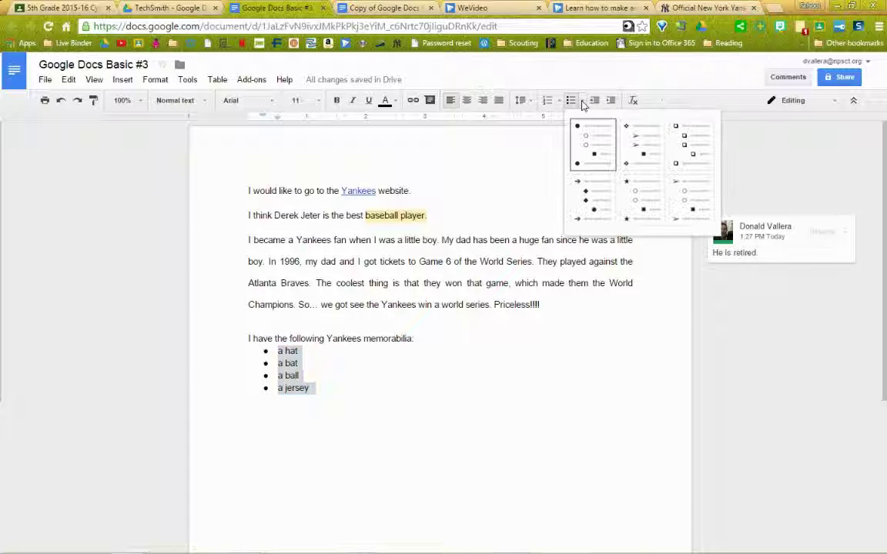
left_click(635, 143)
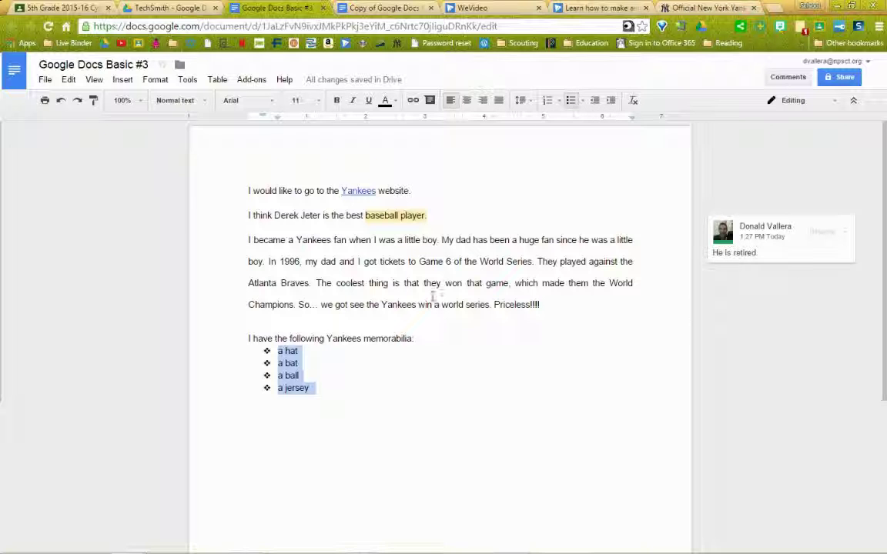
- Indent "a bat" as a sub-item under "a hat" and change the list to the star bullet style
left_click(286, 364)
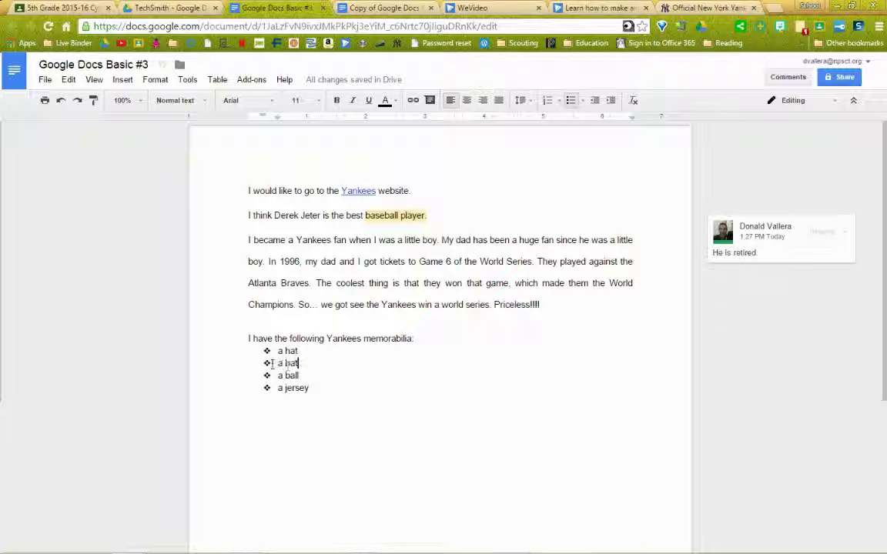
left_click_drag(275, 365, 301, 364)
left_click(611, 101)
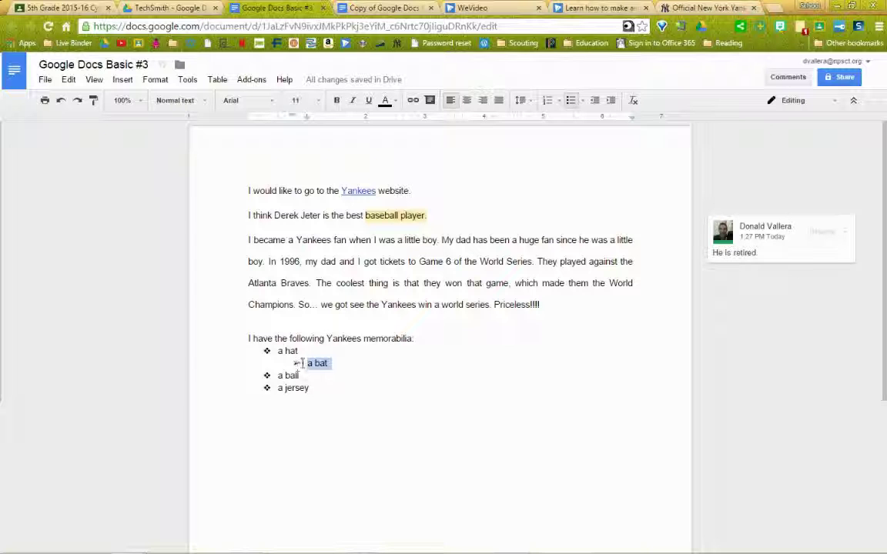
left_click(582, 100)
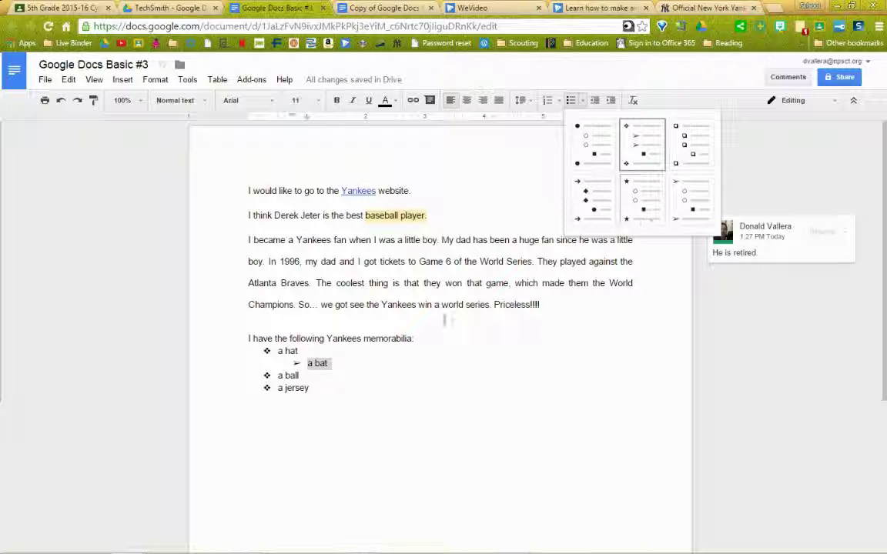
left_click(644, 199)
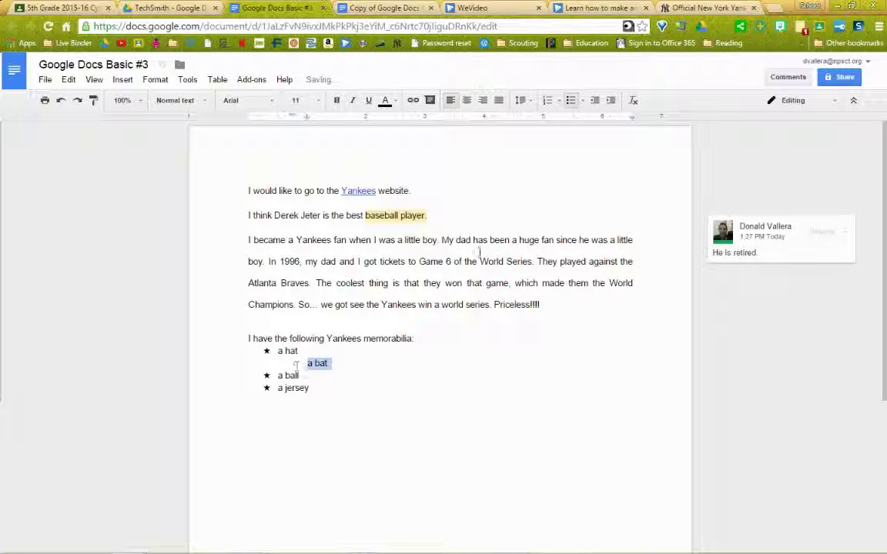
- Try indenting "a bat" one level deeper, and move it back out to the same level as the other memorabilia items
left_click(611, 100)
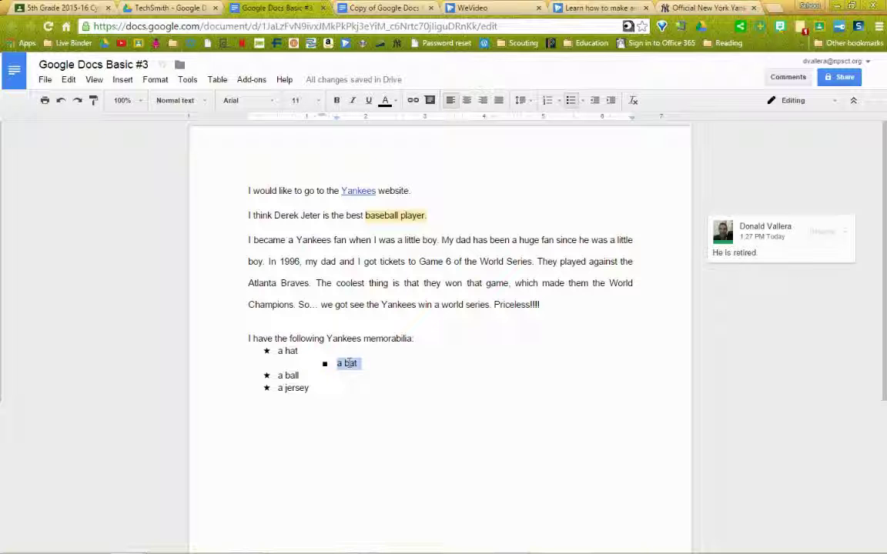
left_click(594, 100)
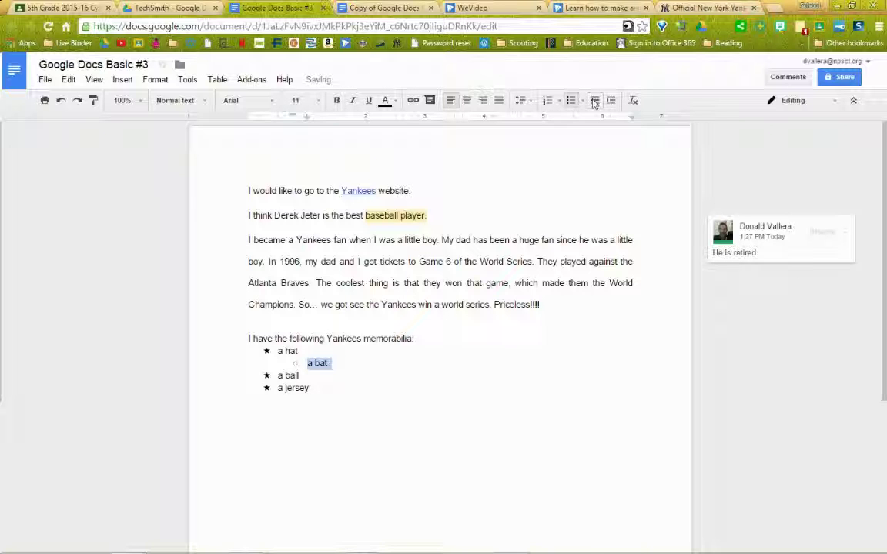
left_click(594, 100)
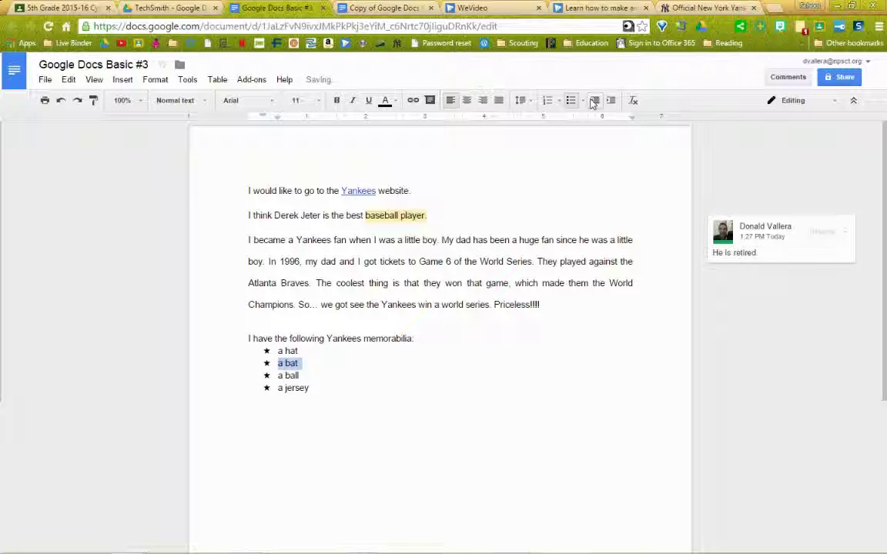
- Try indenting the whole paragraph about becoming a Yankees fan by two levels, and remove the indent again
left_click_drag(247, 240, 554, 306)
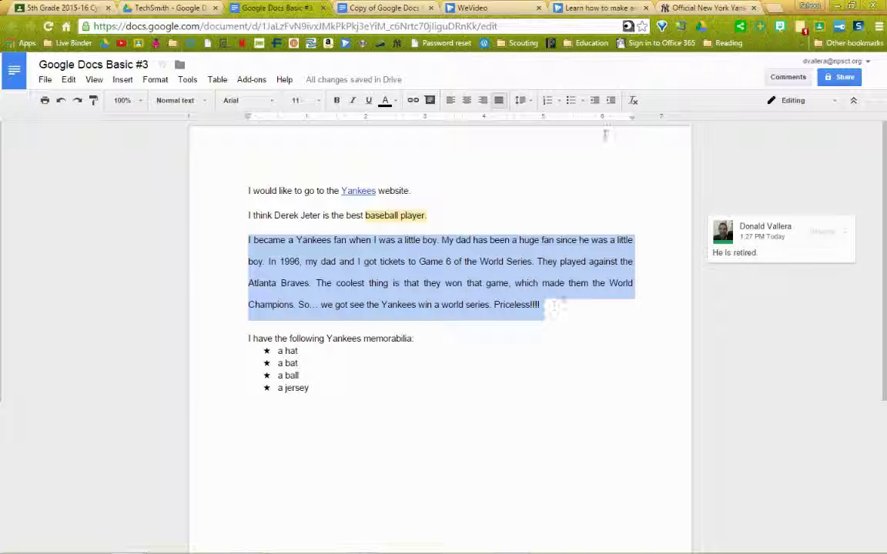
left_click(611, 101)
left_click(611, 100)
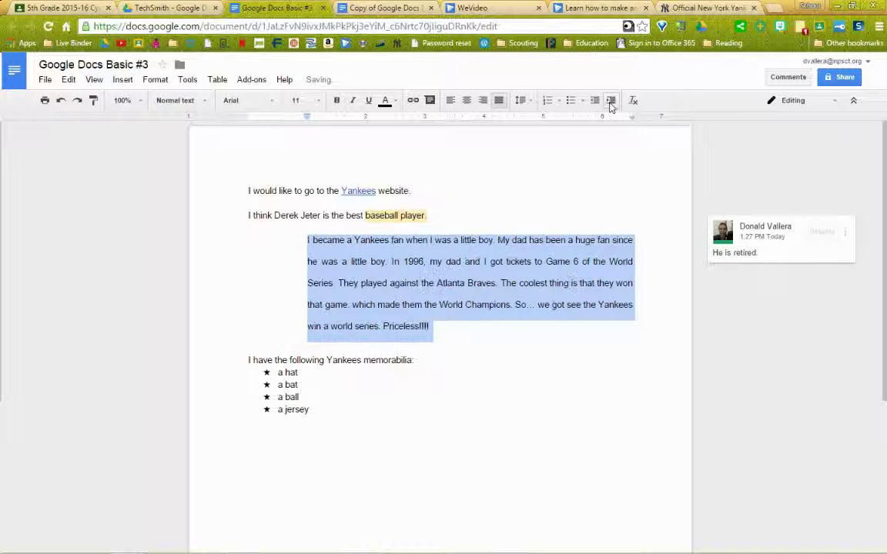
left_click(596, 101)
left_click(595, 101)
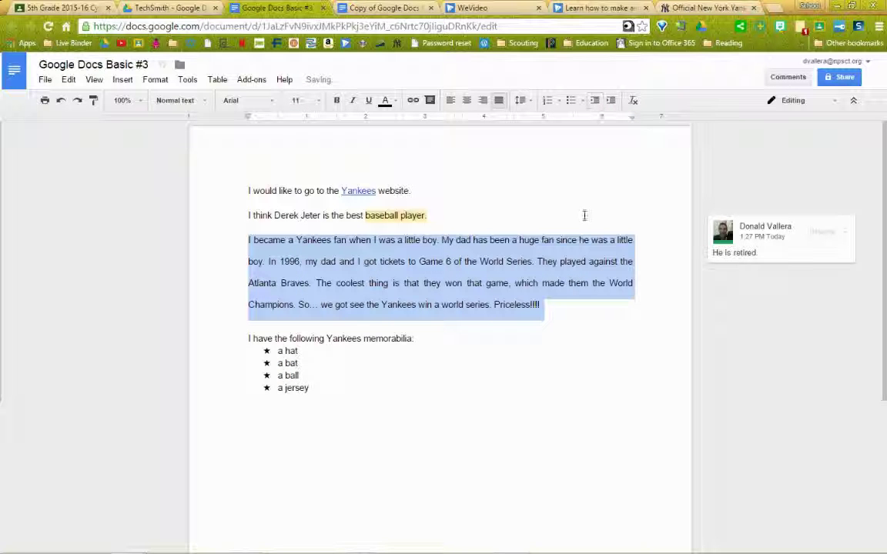